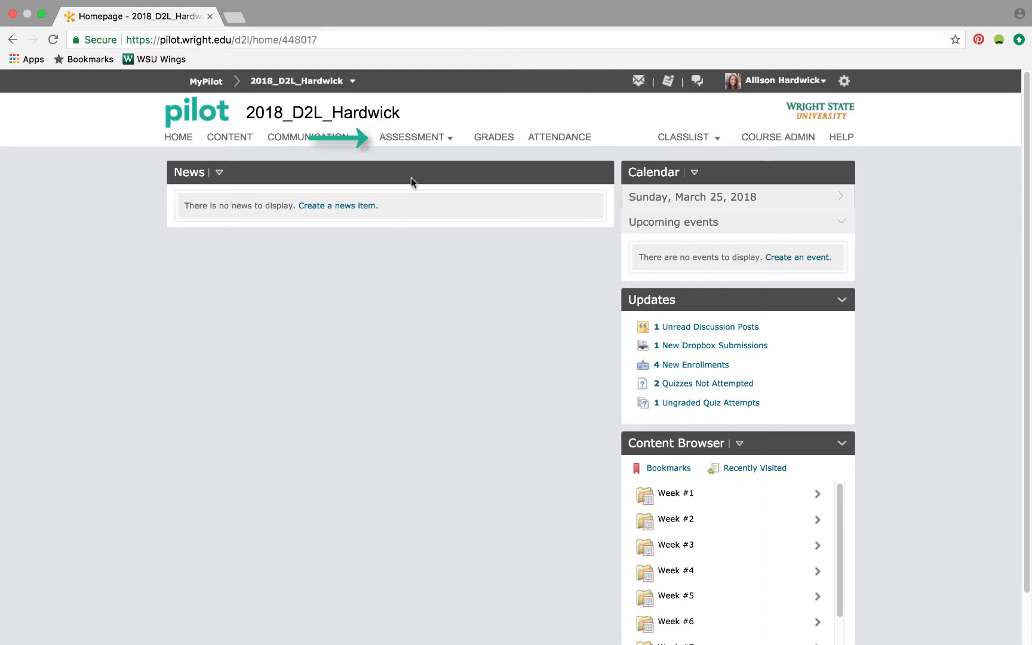
Create a new quiz in the course's quiz area and name it "Week #1 Quiz"
{"action": "left_click", "coordinate": [419, 138]}
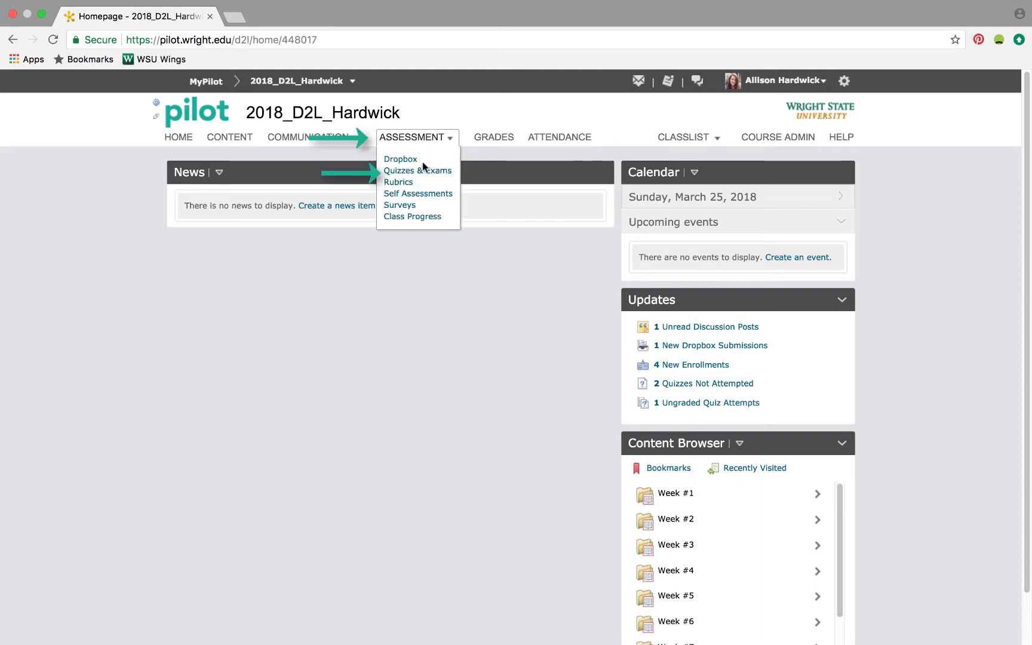
{"action": "left_click", "coordinate": [425, 172]}
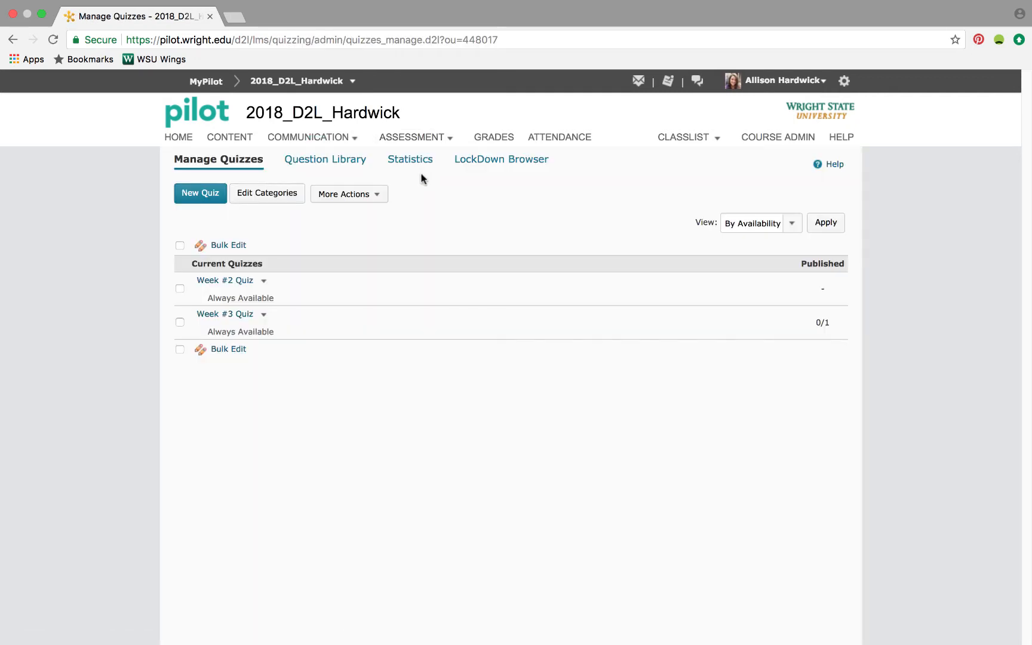
{"action": "left_click", "coordinate": [195, 197]}
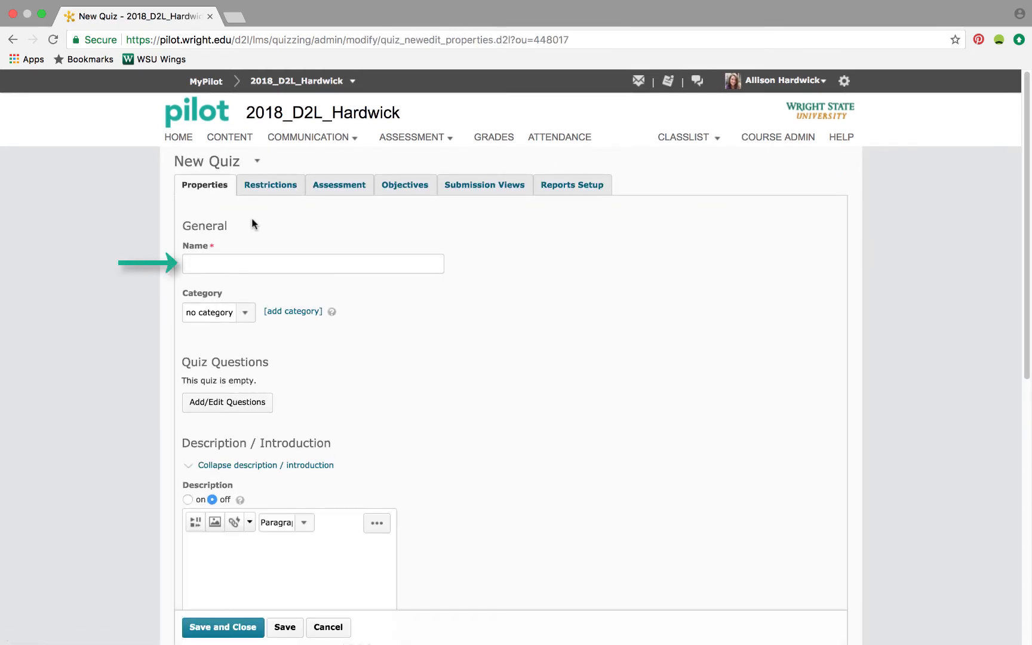
{"action": "left_click", "coordinate": [249, 261]}
{"action": "type", "text": "week #1 Quiz"}
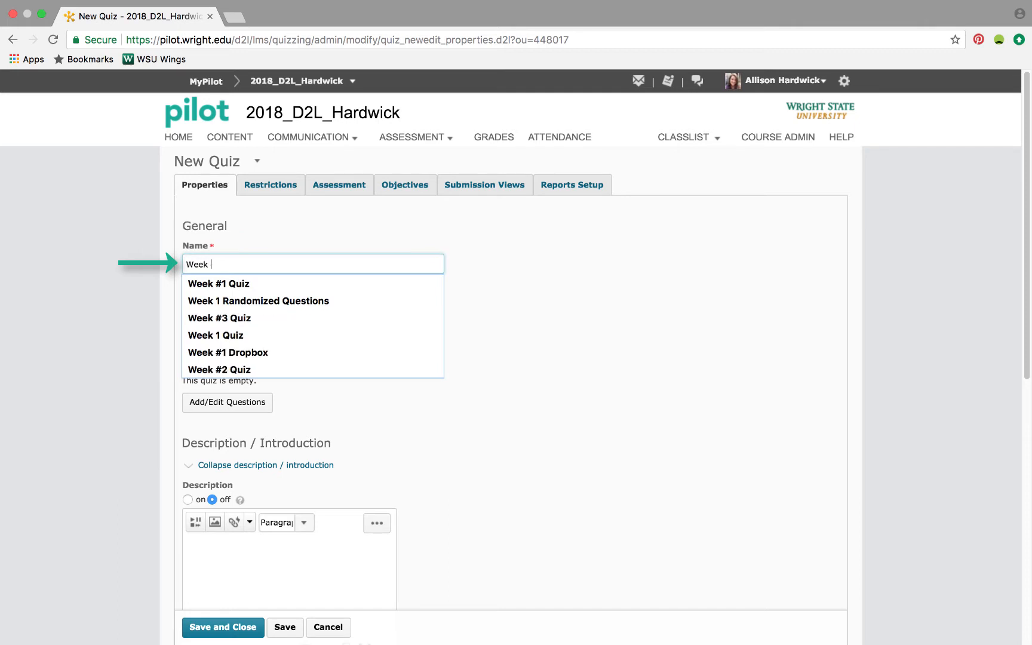
{"action": "left_click", "coordinate": [452, 428]}
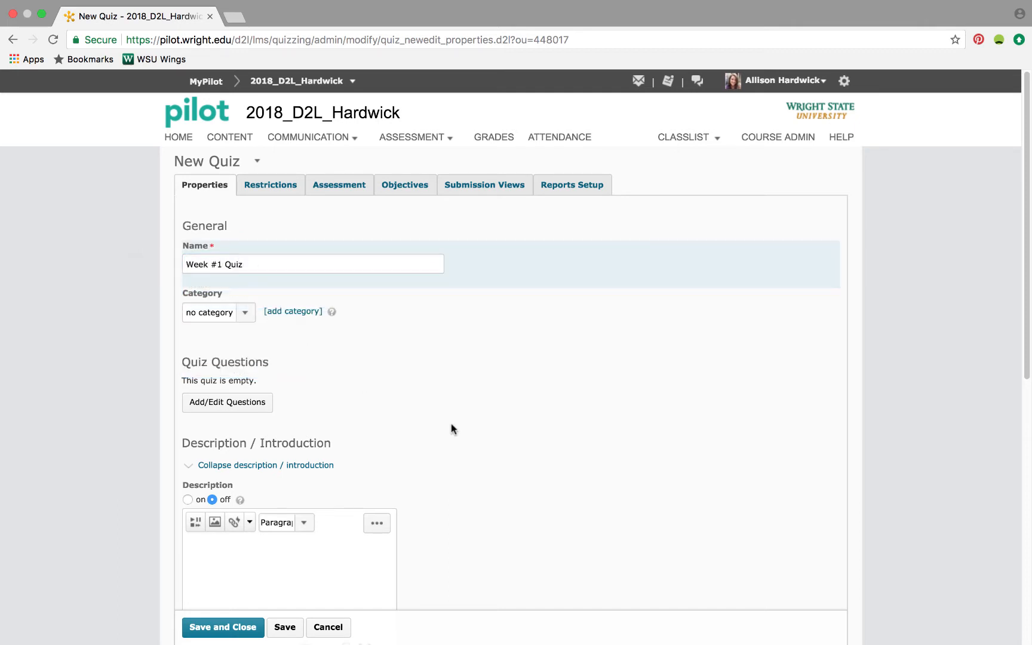
{"action": "scroll", "coordinate": [452, 429], "scroll_direction": "down", "scroll_amount": 1}
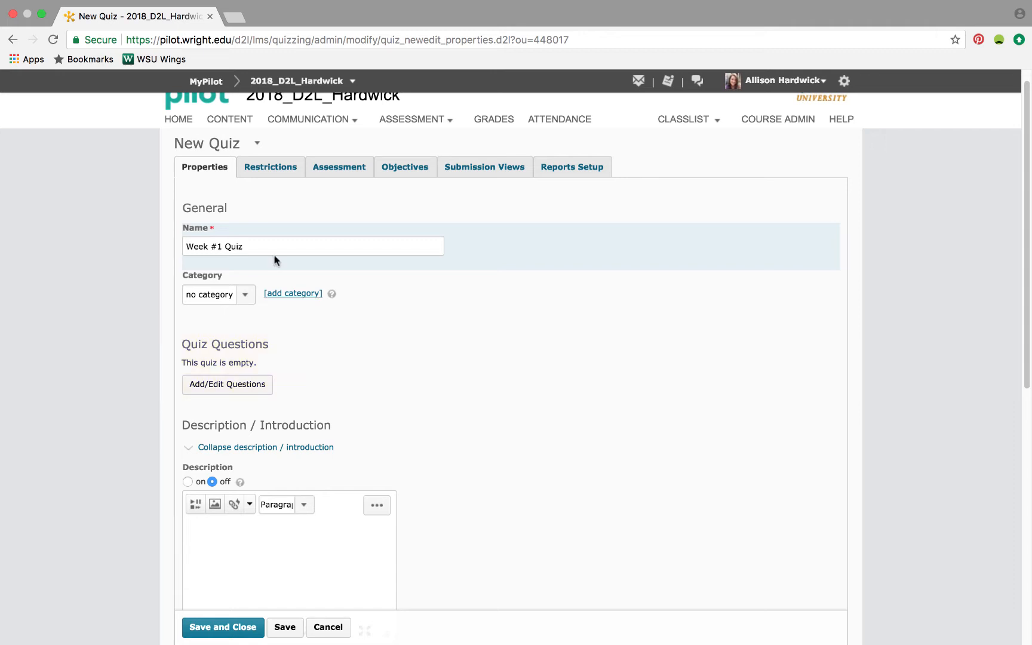
Set the quiz's status to Active in its restrictions
{"action": "left_click", "coordinate": [265, 168]}
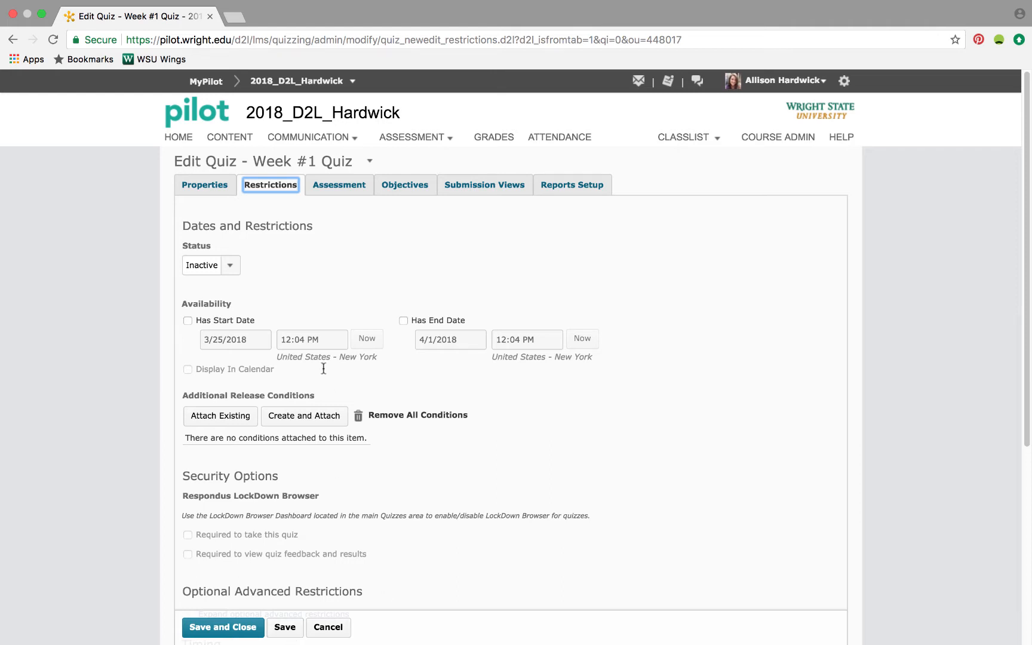
{"action": "left_click", "coordinate": [351, 244]}
{"action": "left_click", "coordinate": [222, 269]}
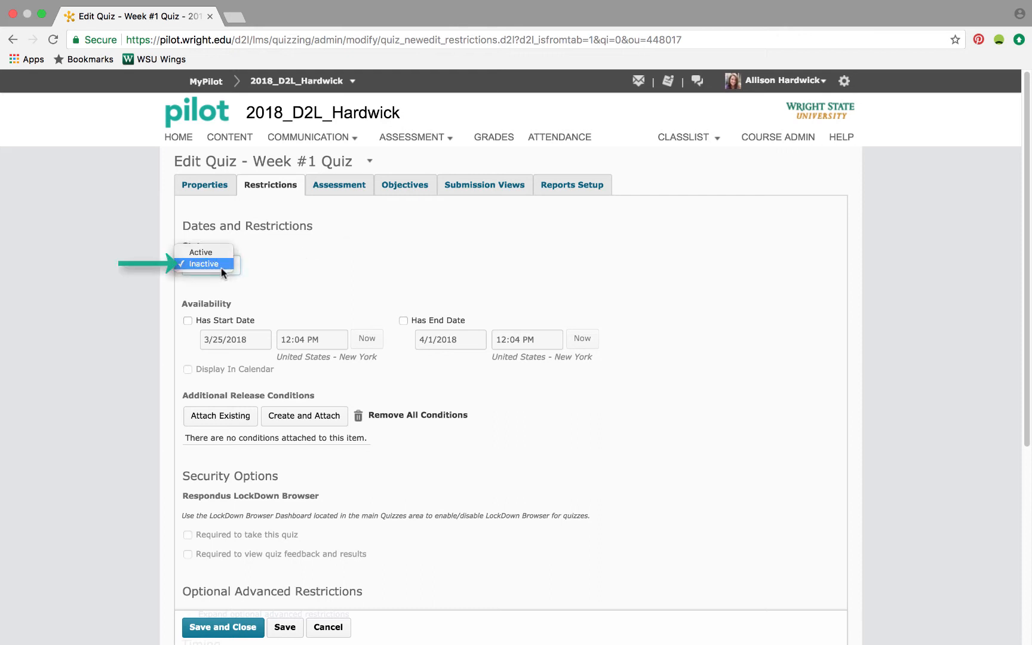
{"action": "left_click", "coordinate": [217, 253]}
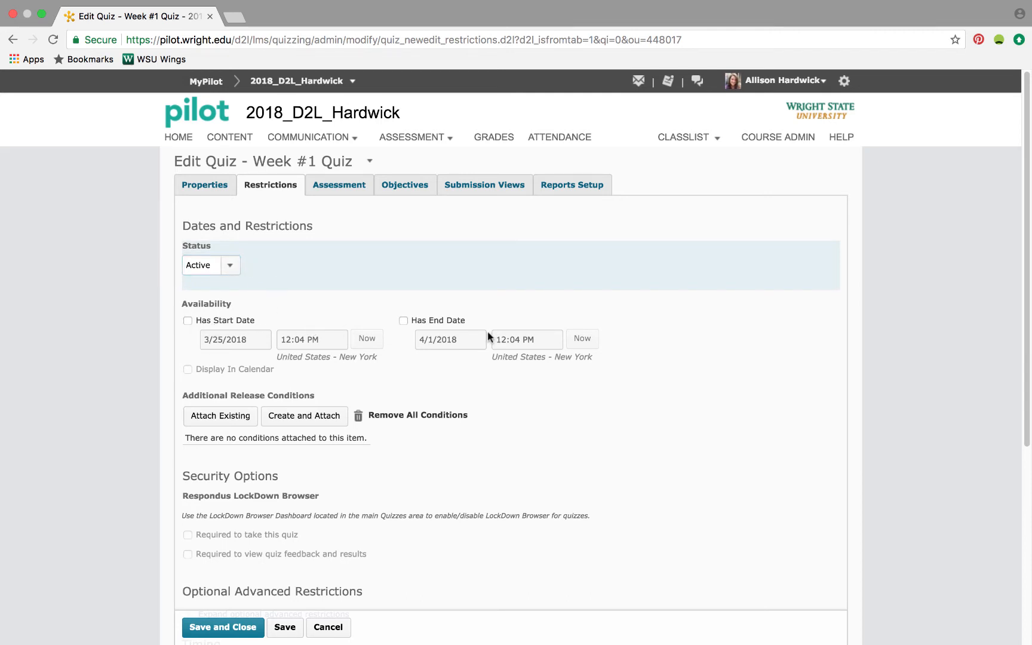
Enforce a time limit of 90 minutes on the quiz
{"action": "scroll", "coordinate": [487, 336], "scroll_direction": "down", "scroll_amount": 5}
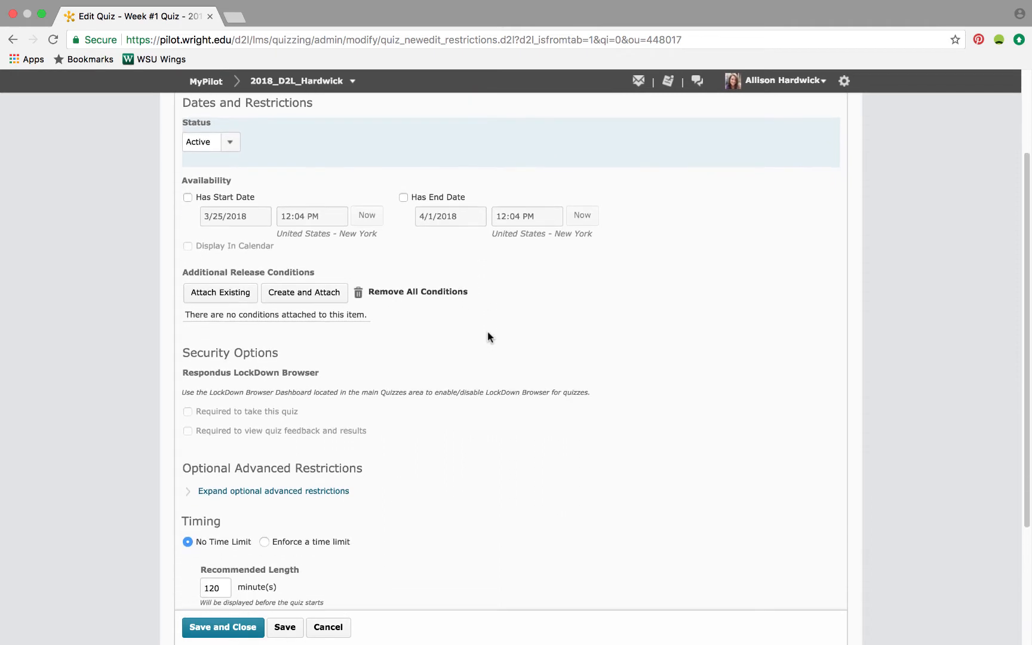
{"action": "scroll", "coordinate": [488, 337], "scroll_direction": "down", "scroll_amount": 2}
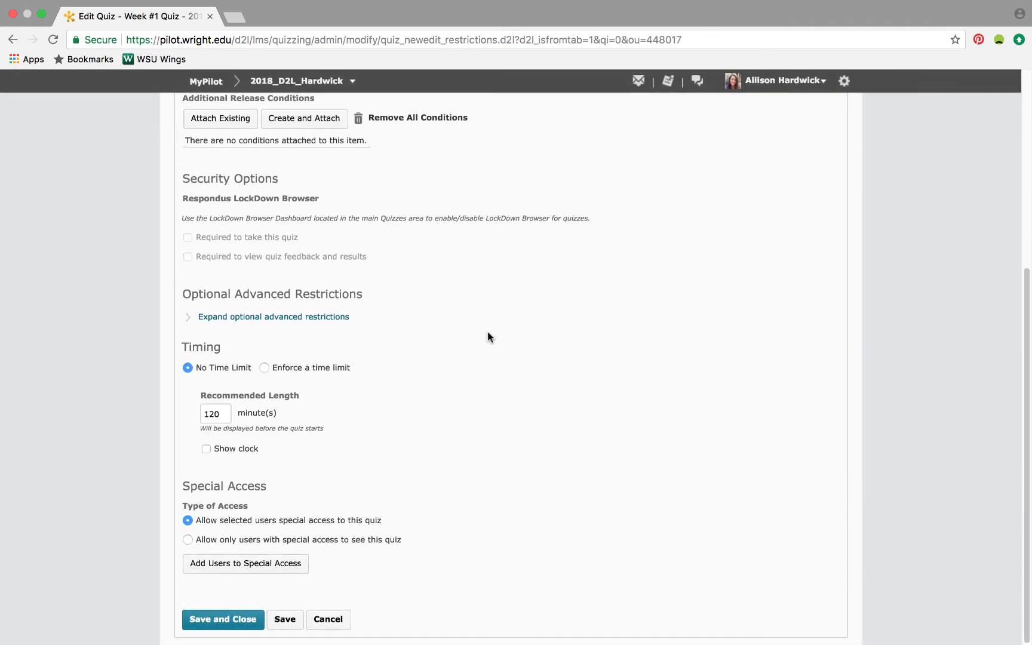
{"action": "left_click", "coordinate": [278, 369]}
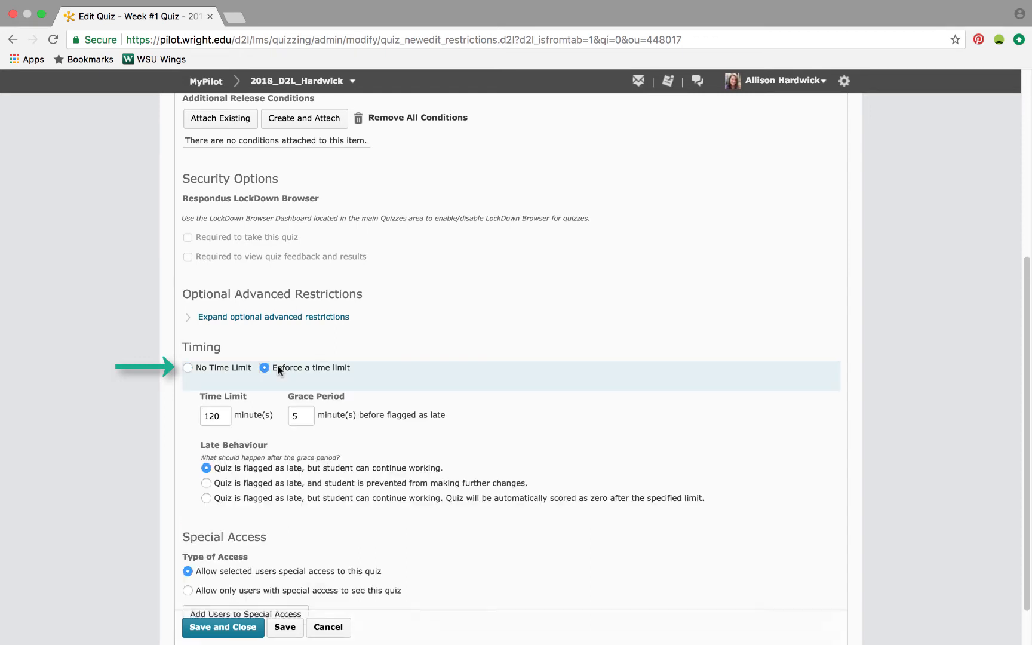
{"action": "double_click", "coordinate": [217, 420]}
{"action": "type", "text": "90"}
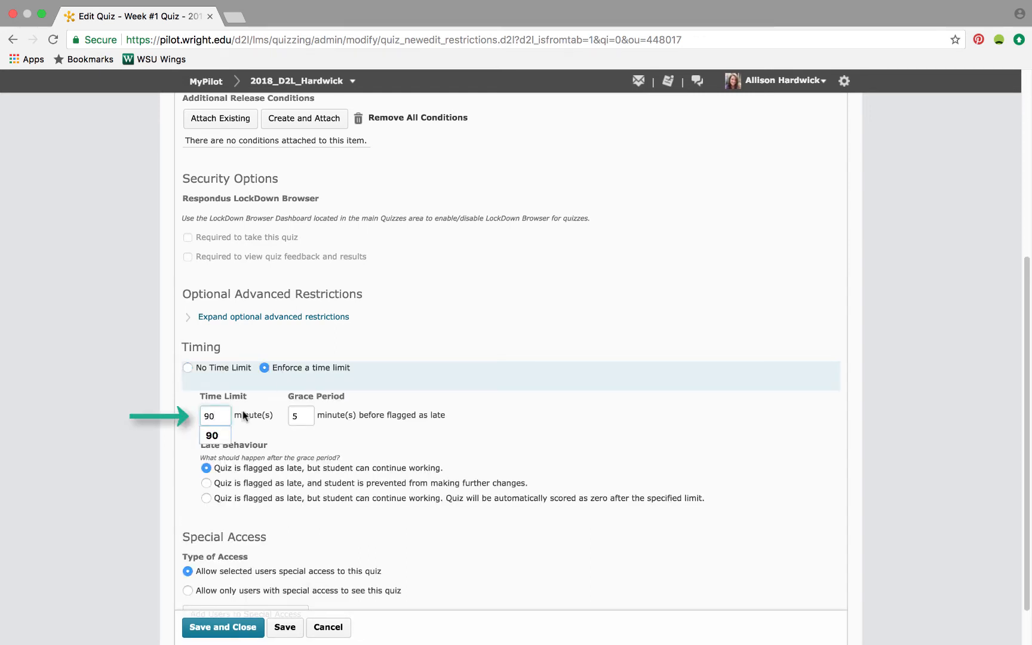
{"action": "left_click", "coordinate": [432, 371]}
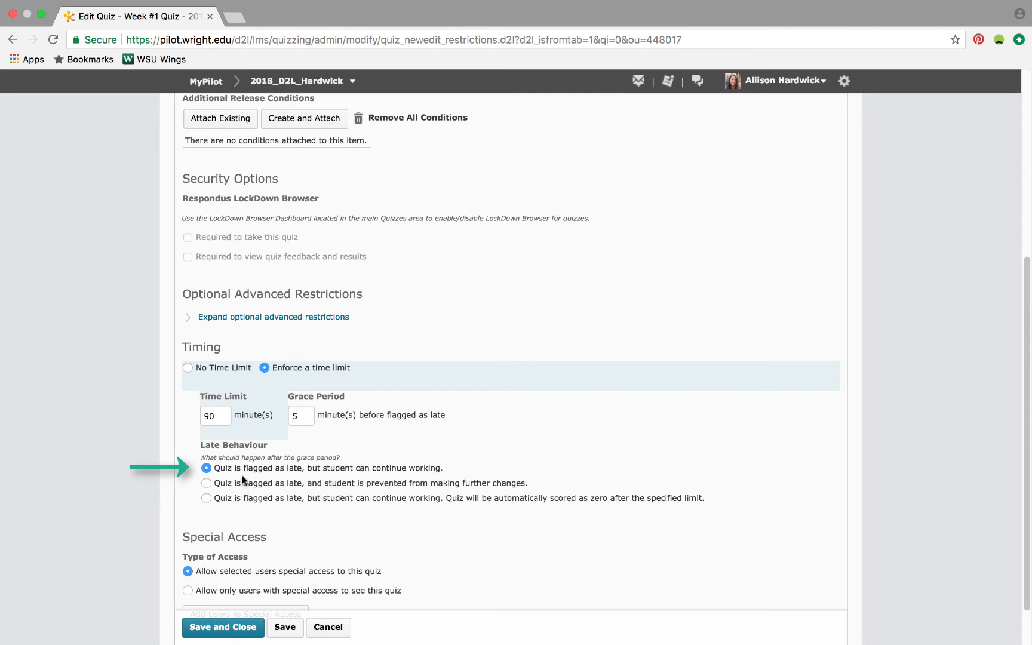
Grade attempts immediately upon completion, link the Week #1 Quiz grade item, and allow automatic export to grades
{"action": "scroll", "coordinate": [242, 479], "scroll_direction": "up", "scroll_amount": 10}
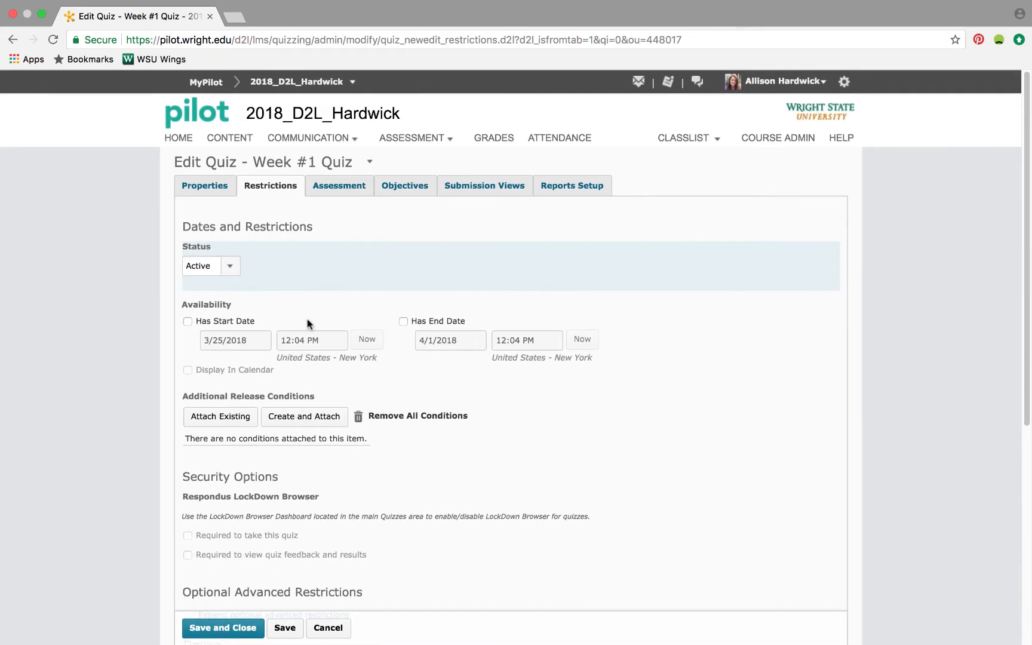
{"action": "left_click", "coordinate": [342, 189]}
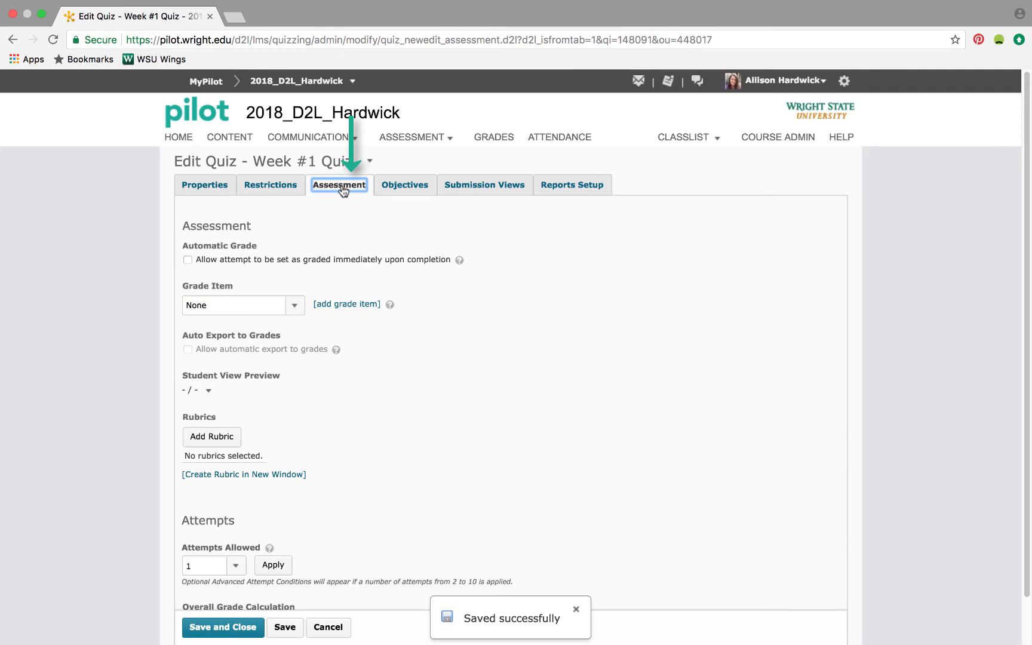
{"action": "left_click", "coordinate": [189, 260]}
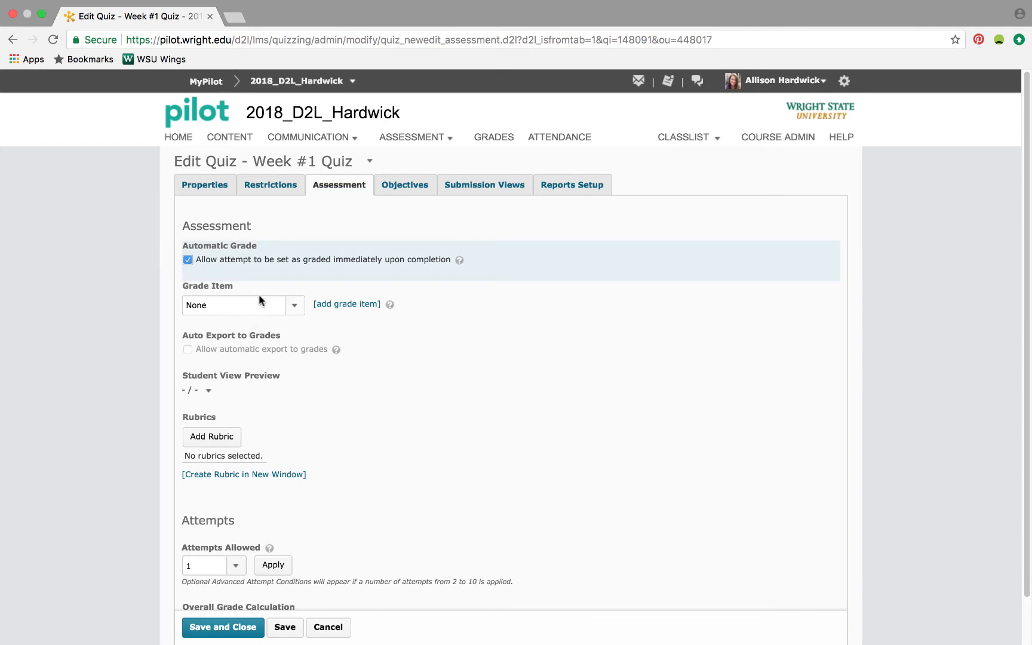
{"action": "left_click", "coordinate": [298, 312]}
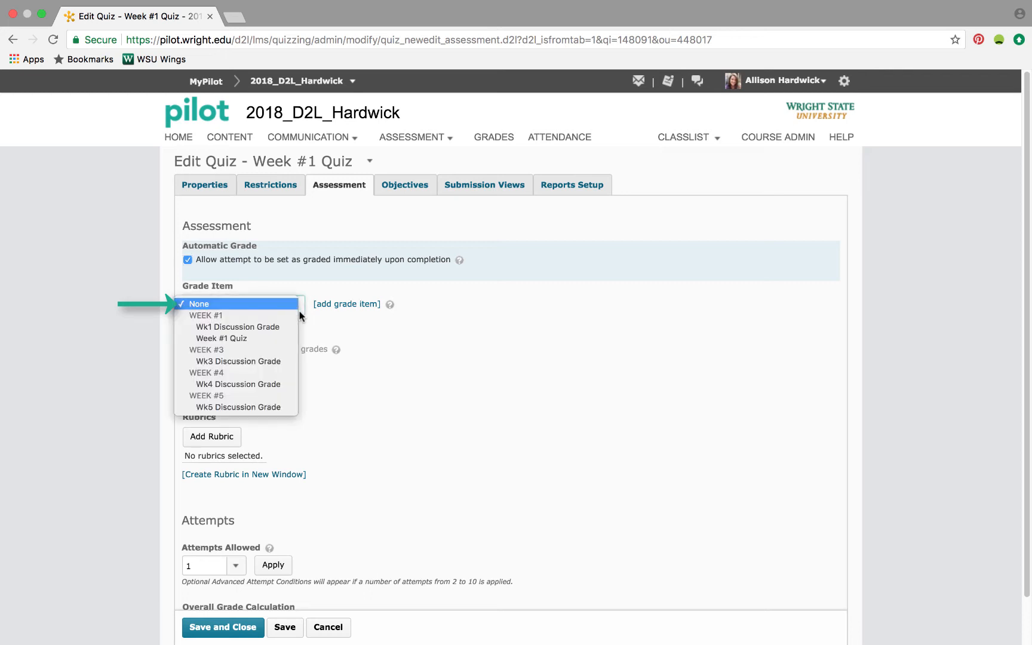
{"action": "left_click", "coordinate": [262, 339]}
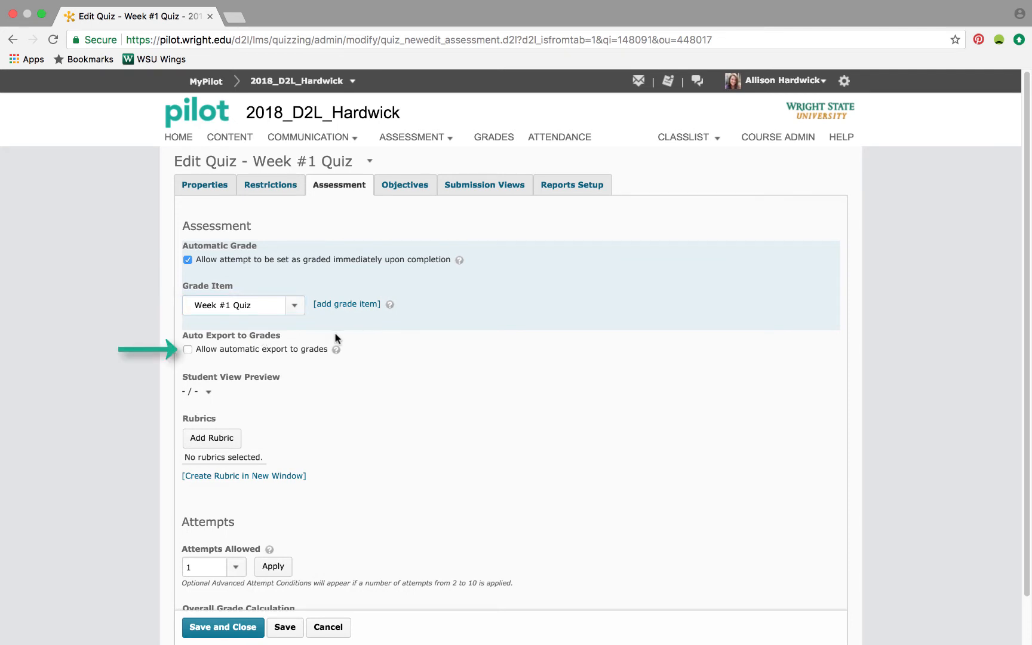
{"action": "left_click", "coordinate": [186, 350]}
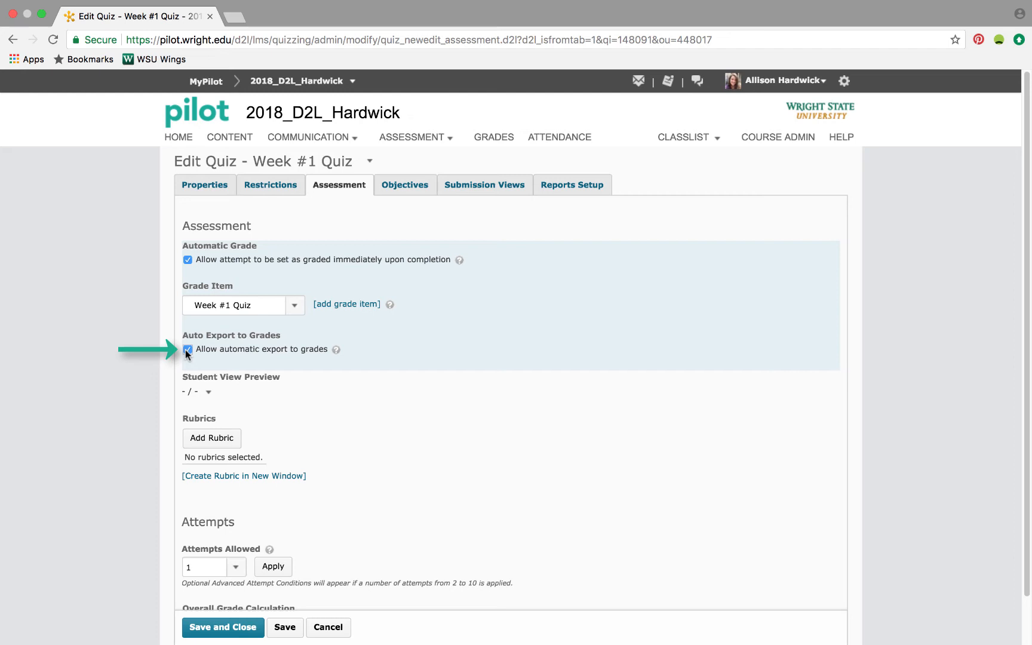
View the rubrics available for the quiz and close the selection without adding one
{"action": "scroll", "coordinate": [145, 346], "scroll_direction": "down", "scroll_amount": 2}
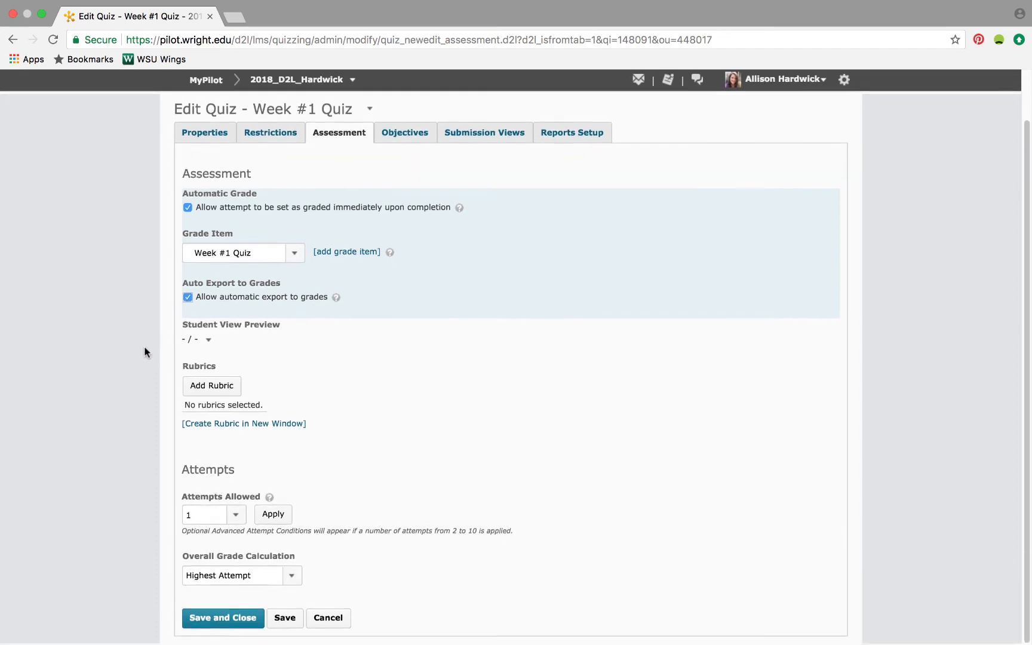
{"action": "left_click", "coordinate": [215, 390]}
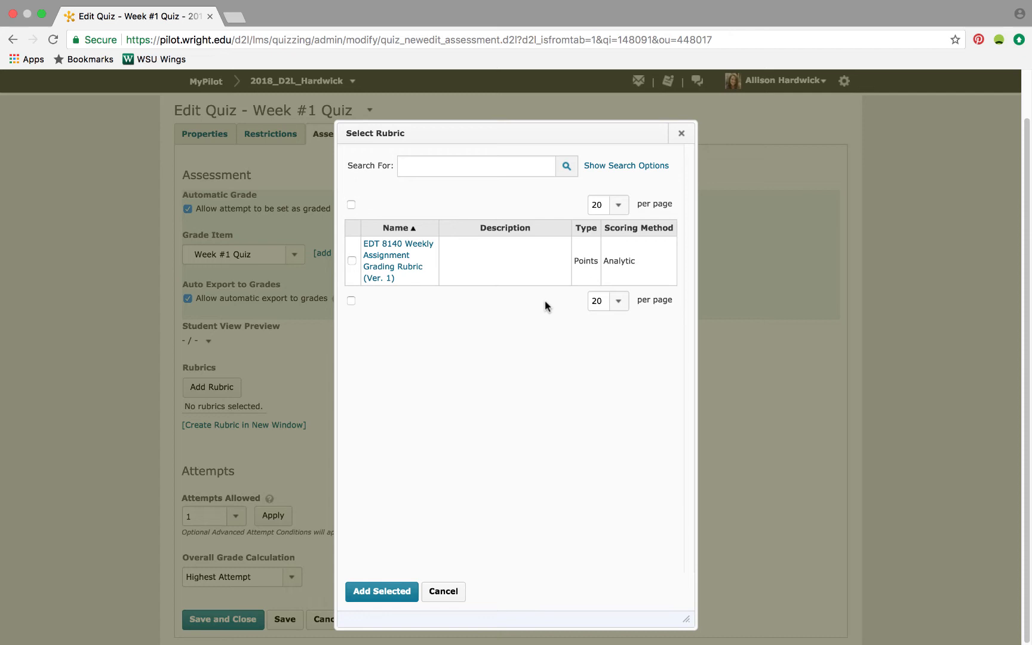
{"action": "left_click", "coordinate": [446, 589]}
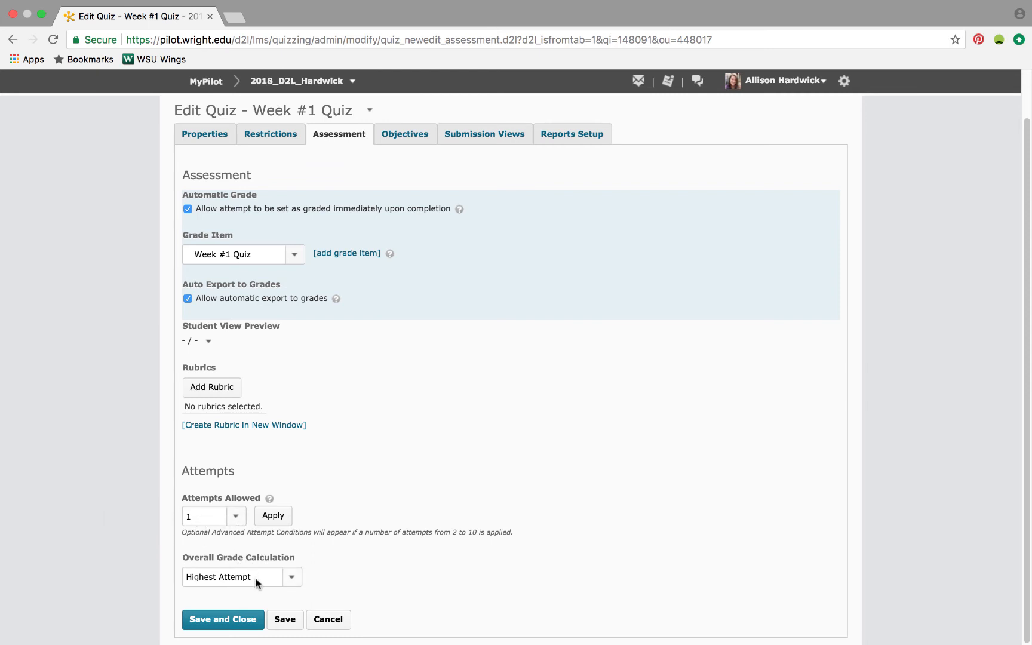
Review and save the quiz's default submission view, then save and close the quiz
{"action": "scroll", "coordinate": [255, 577], "scroll_direction": "up", "scroll_amount": 2}
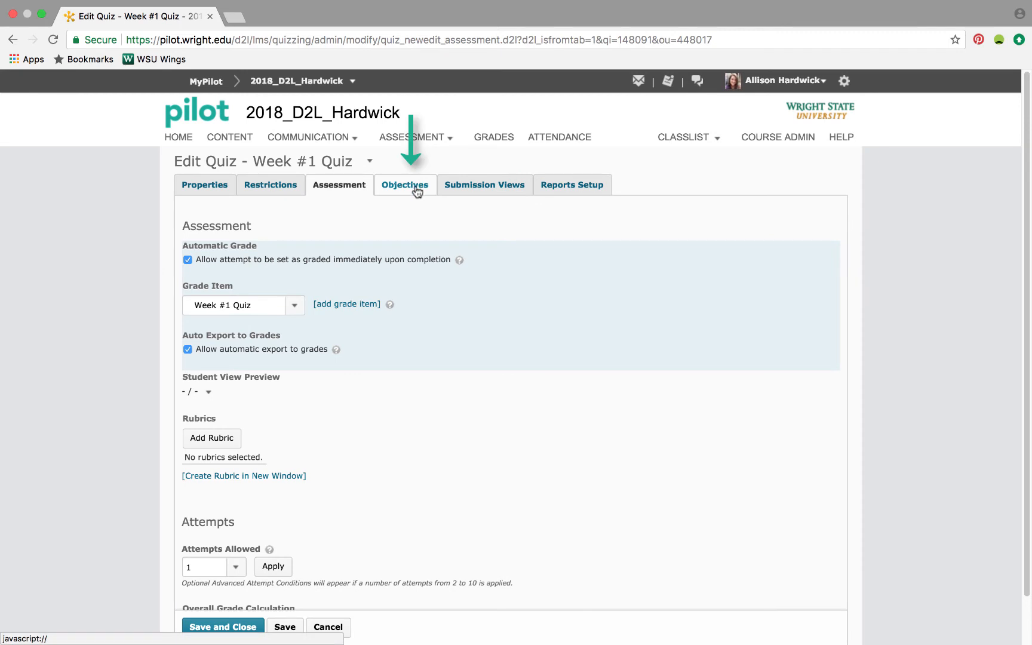
{"action": "left_click", "coordinate": [468, 187]}
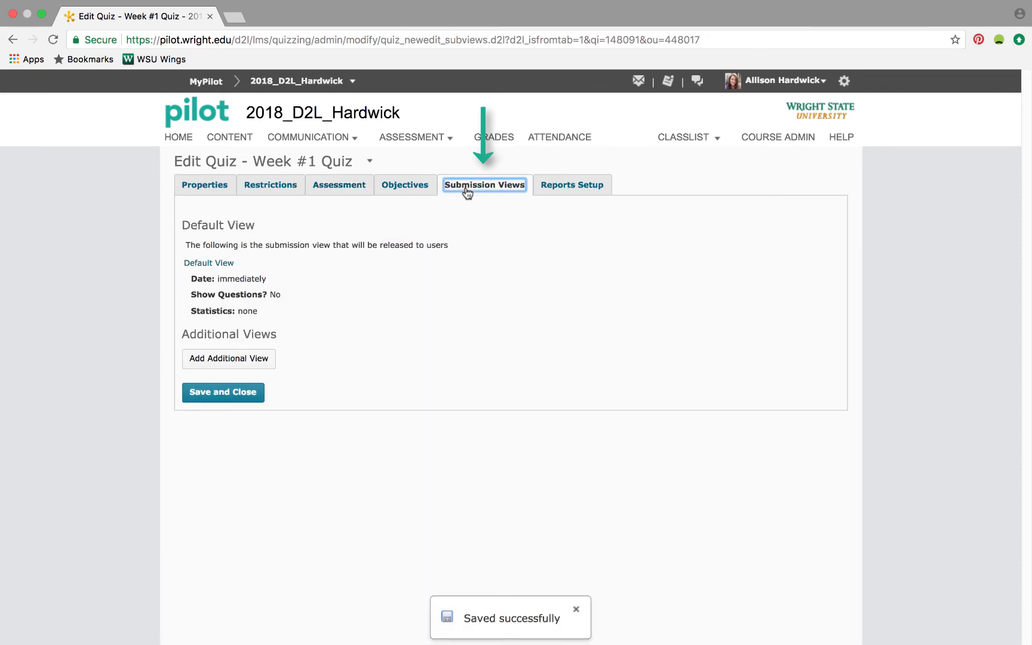
{"action": "left_click", "coordinate": [225, 264]}
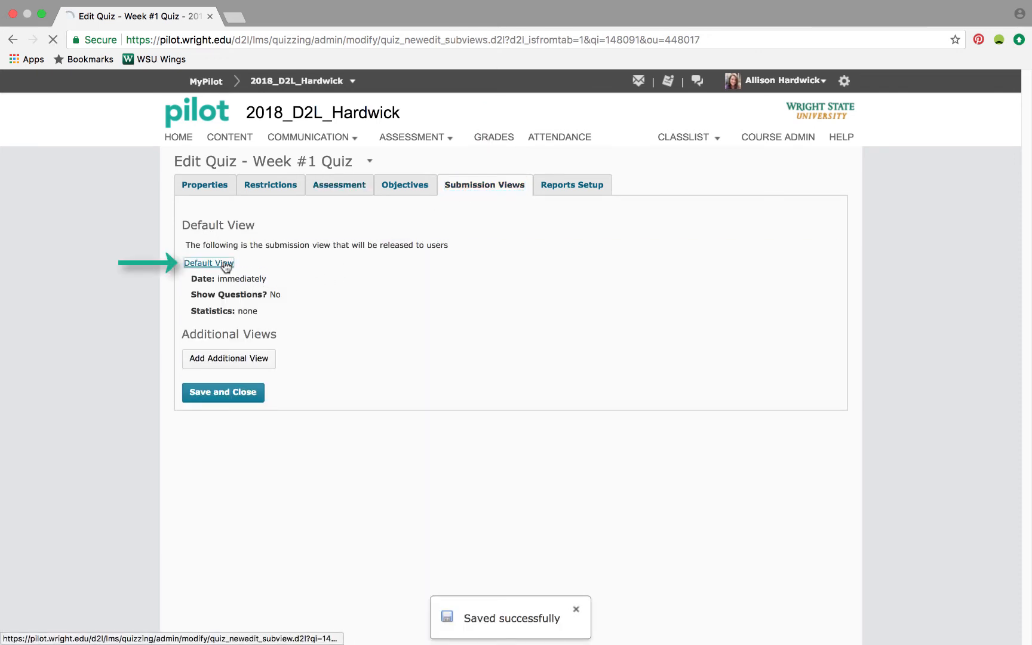
{"action": "scroll", "coordinate": [226, 268], "scroll_direction": "down", "scroll_amount": 1}
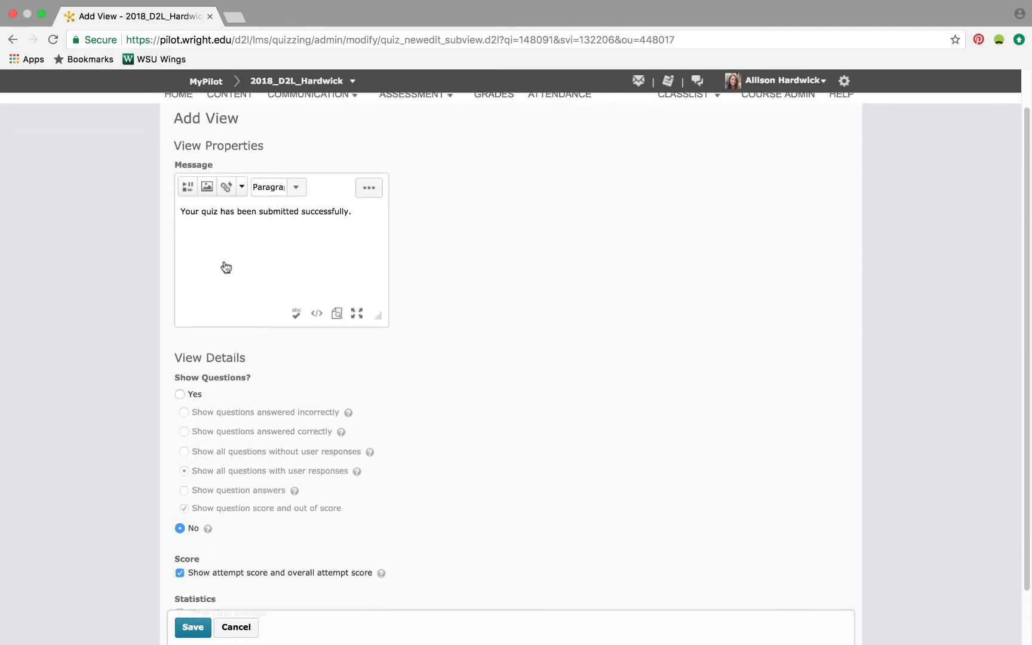
{"action": "scroll", "coordinate": [224, 268], "scroll_direction": "down", "scroll_amount": 1}
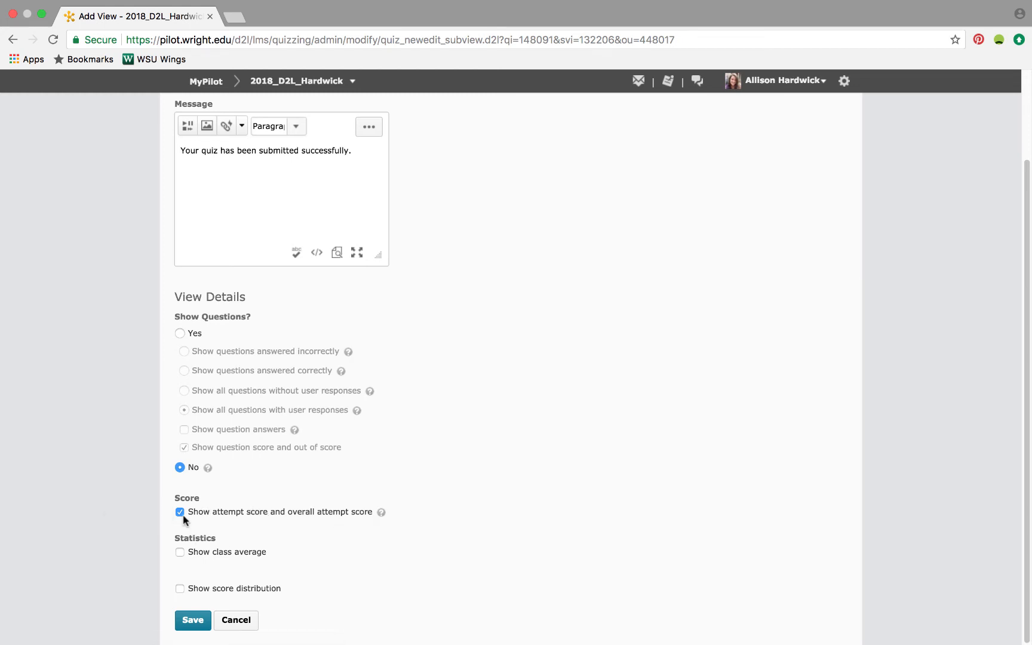
{"action": "scroll", "coordinate": [183, 517], "scroll_direction": "up", "scroll_amount": 3}
{"action": "scroll", "coordinate": [182, 517], "scroll_direction": "down", "scroll_amount": 3}
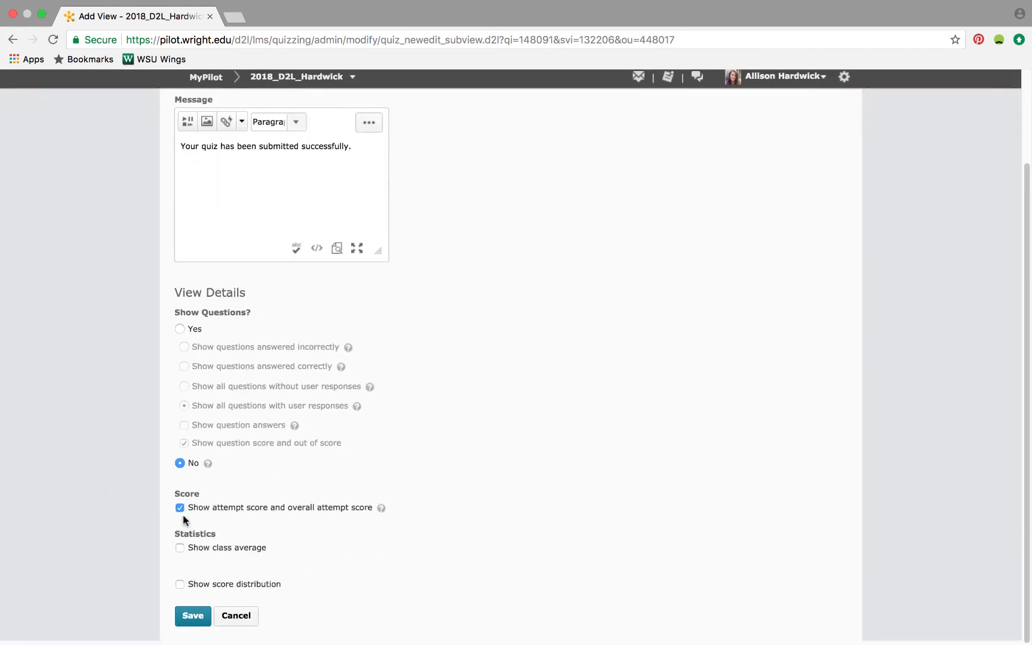
{"action": "left_click", "coordinate": [189, 621]}
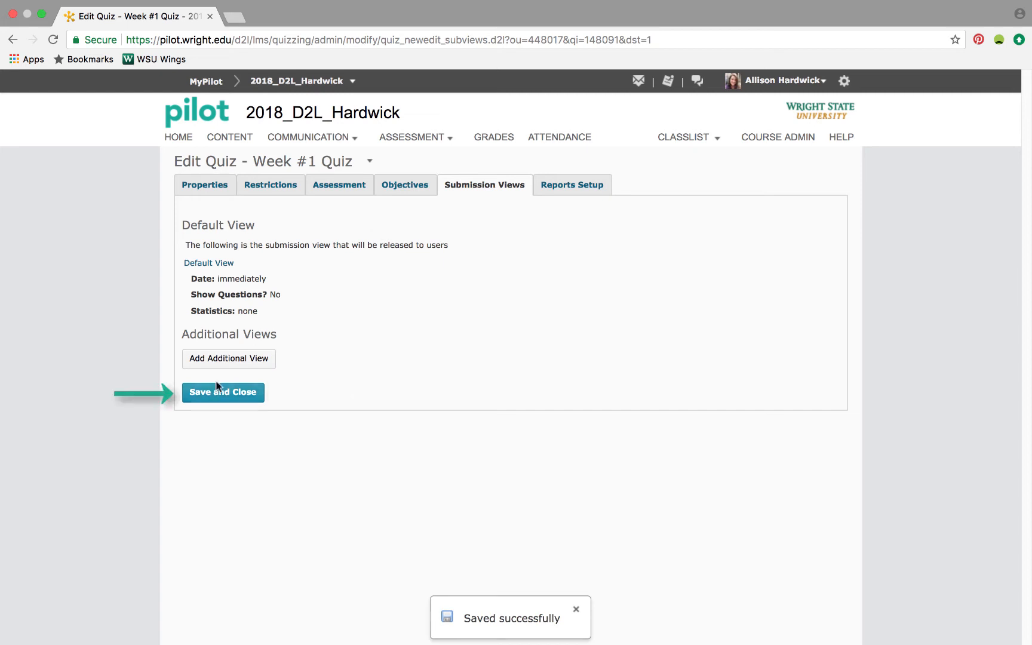
{"action": "left_click", "coordinate": [222, 399]}
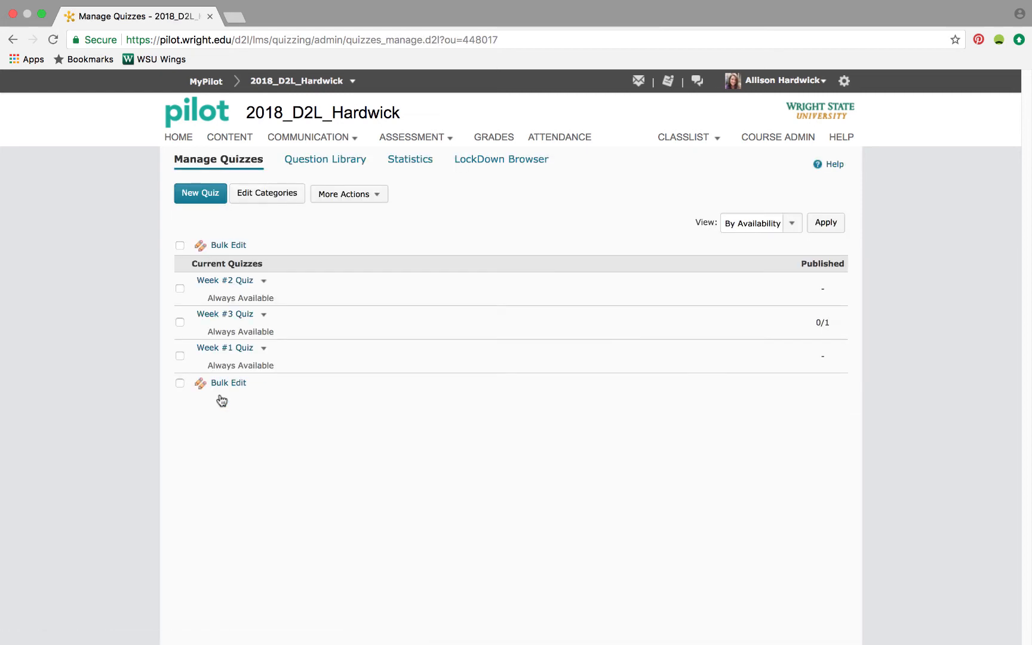
Open the Week #1 Quiz for editing and start adding or editing its questions
{"action": "left_click", "coordinate": [262, 349]}
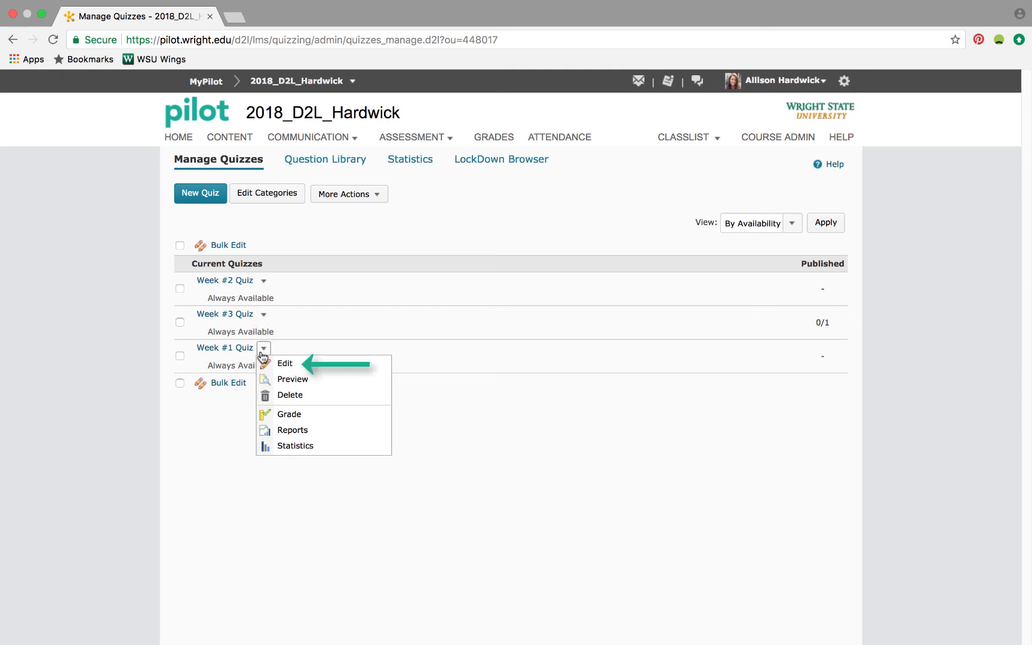
{"action": "left_click", "coordinate": [281, 363]}
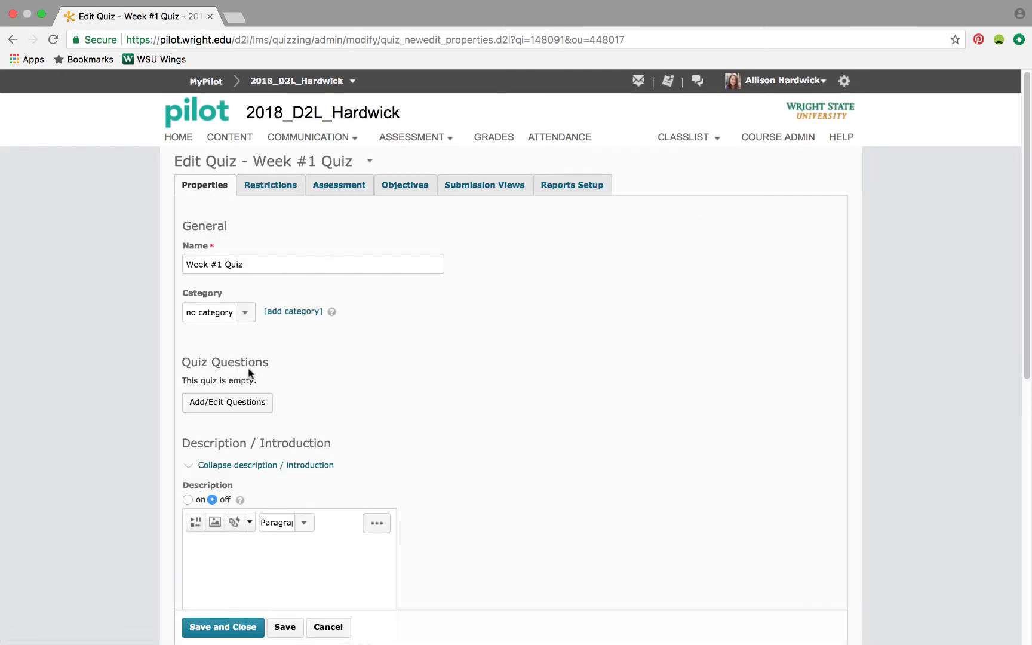
{"action": "left_click", "coordinate": [235, 412]}
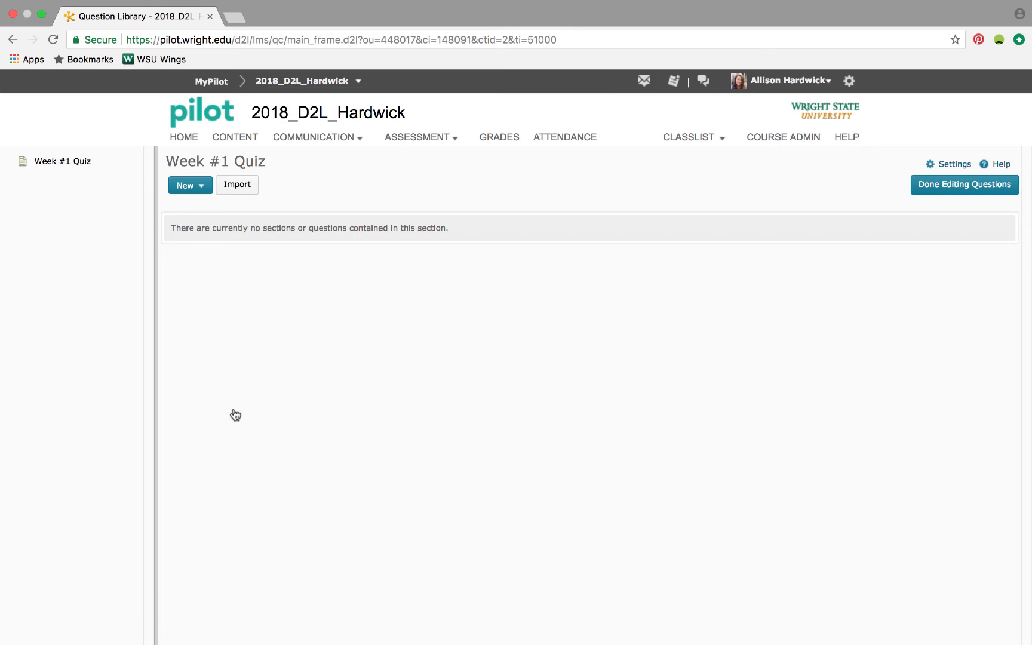
Create and save a new random section named "Randomized Section for Week #1 Quiz" in the quiz
{"action": "left_click", "coordinate": [205, 189]}
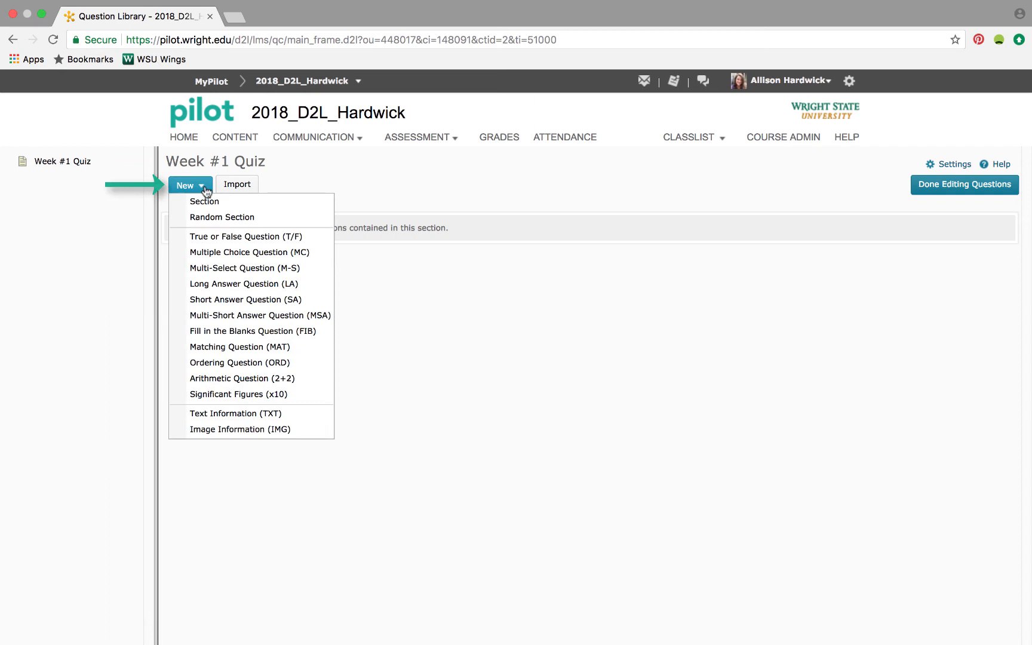
{"action": "left_click", "coordinate": [261, 217]}
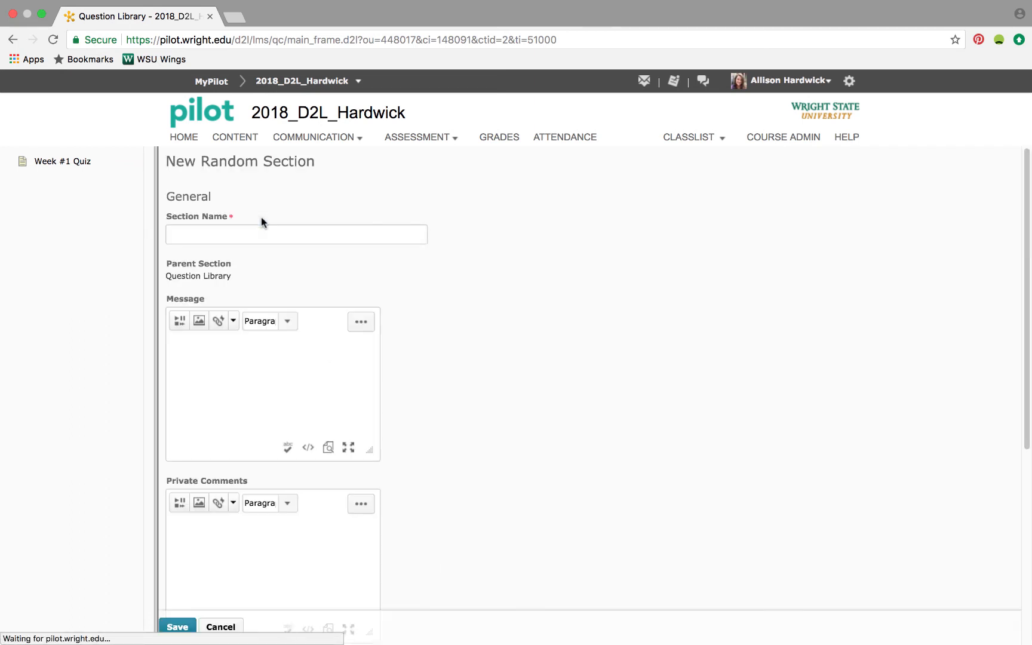
{"action": "left_click", "coordinate": [264, 233]}
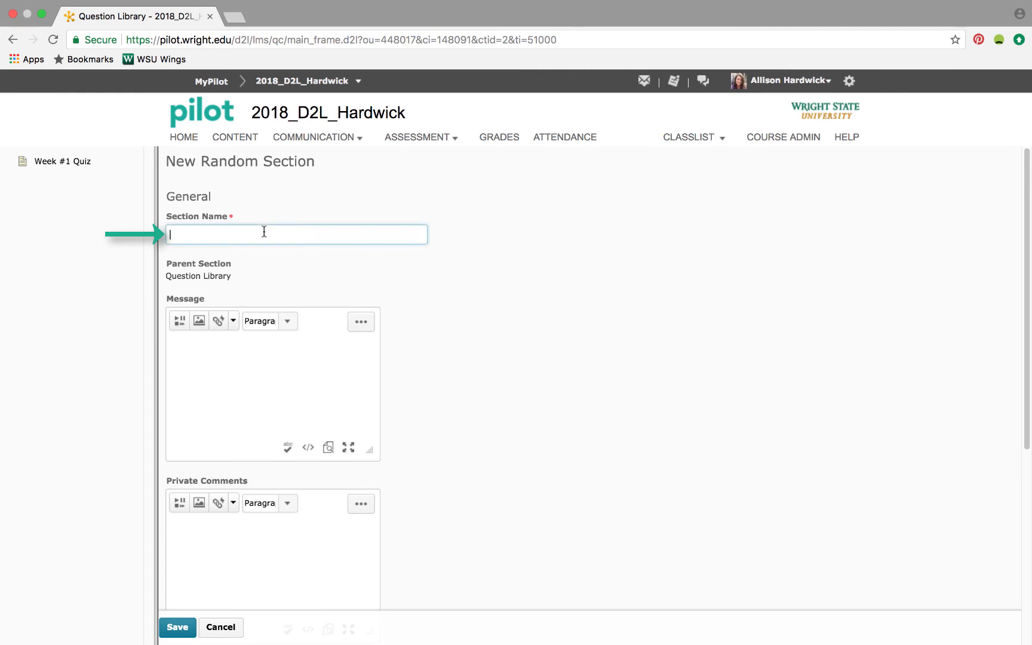
{"action": "type", "text": "Randomized Section for Week #1 Quiz"}
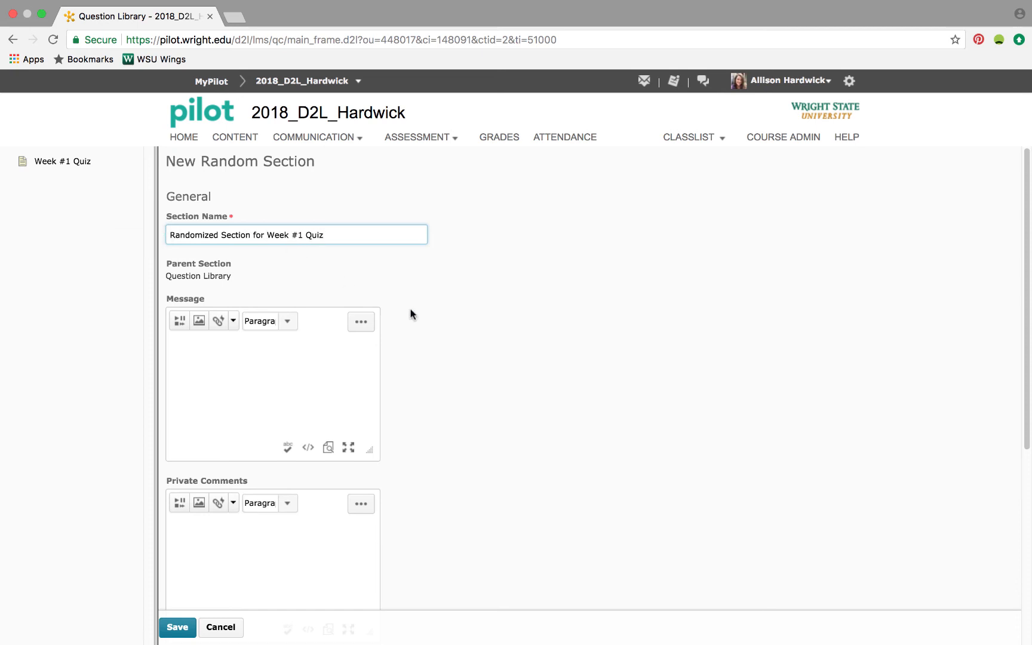
{"action": "scroll", "coordinate": [419, 319], "scroll_direction": "down", "scroll_amount": 5}
{"action": "left_click", "coordinate": [178, 628]}
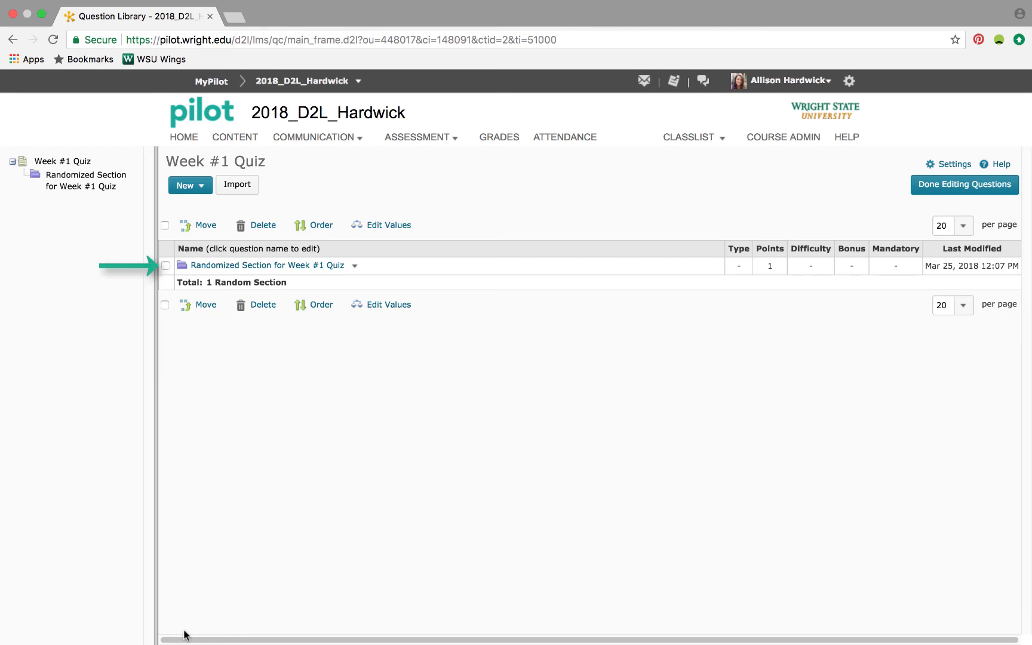
Import all questions from the question library's Week #1 Quiz section into the randomized section
{"action": "left_click", "coordinate": [184, 268]}
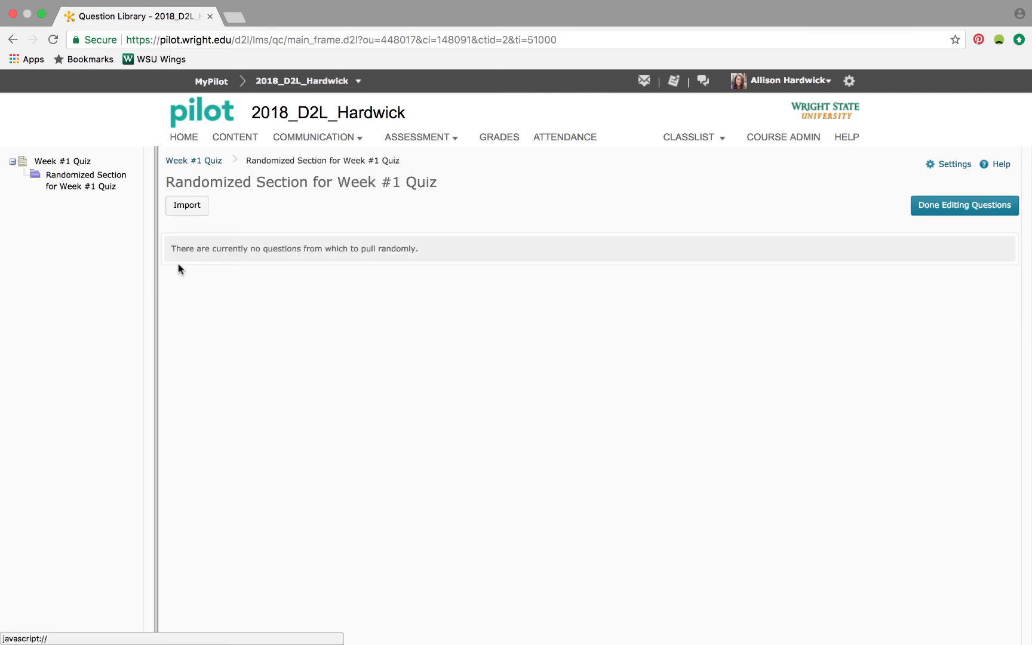
{"action": "left_click", "coordinate": [200, 216]}
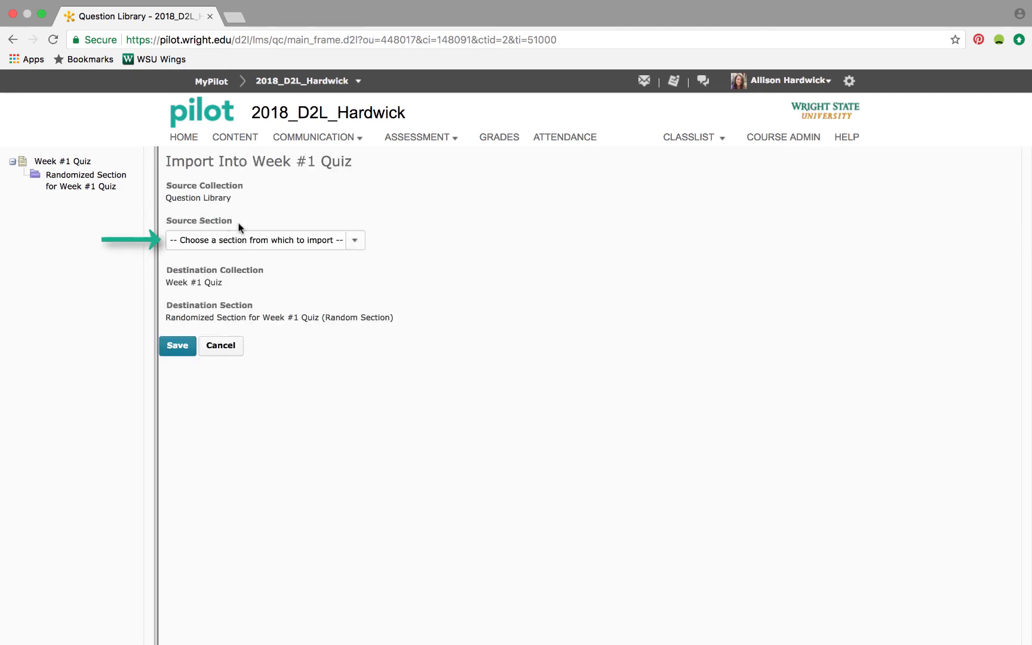
{"action": "left_click", "coordinate": [357, 241]}
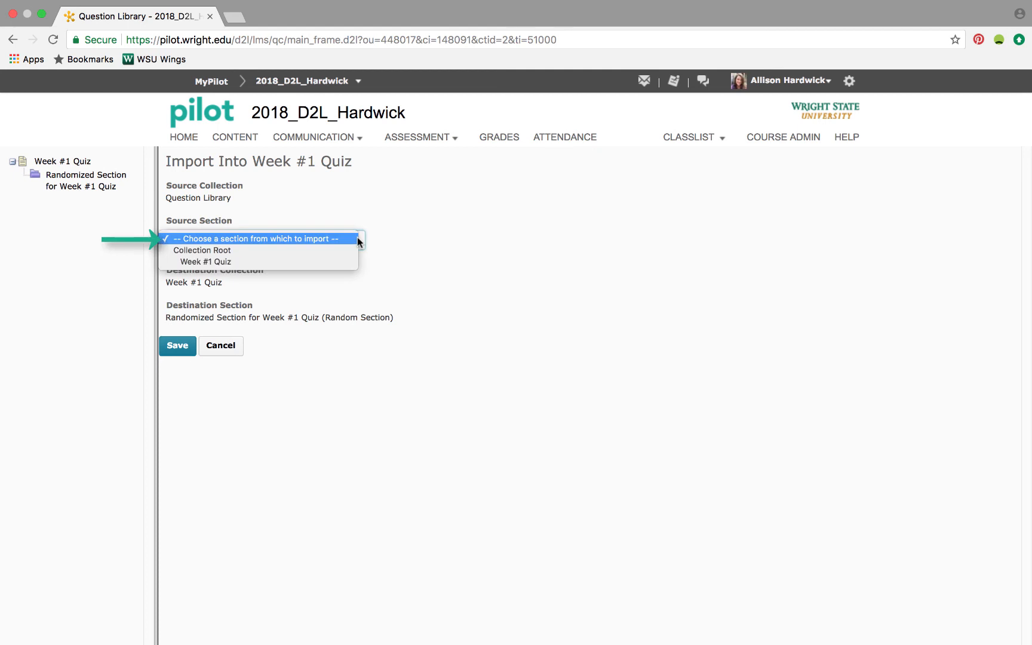
{"action": "left_click", "coordinate": [338, 261]}
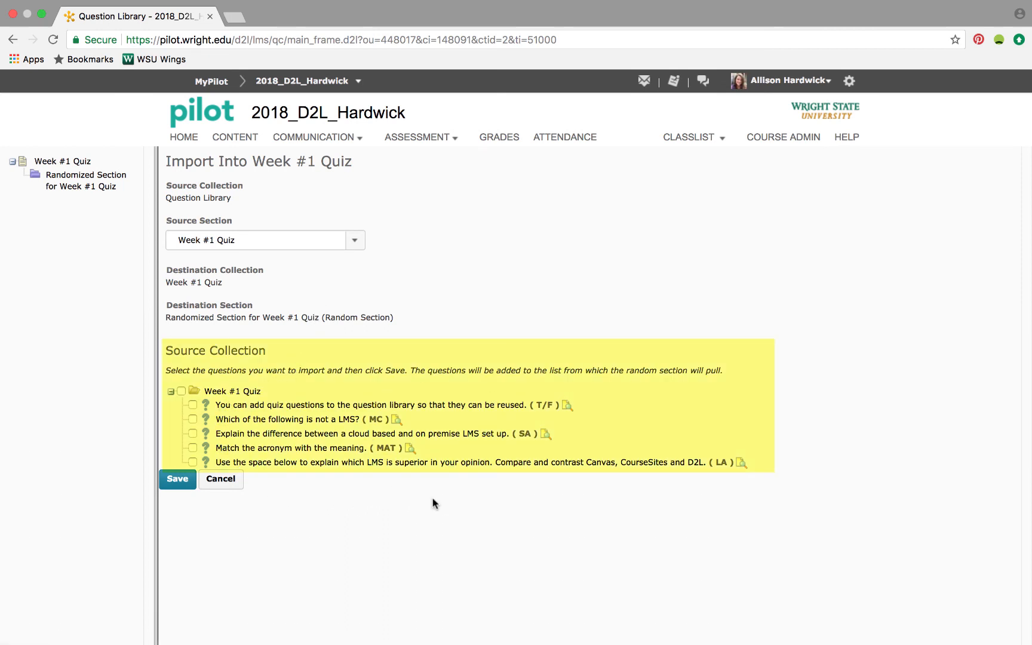
{"action": "left_click", "coordinate": [181, 391]}
{"action": "left_click", "coordinate": [174, 481]}
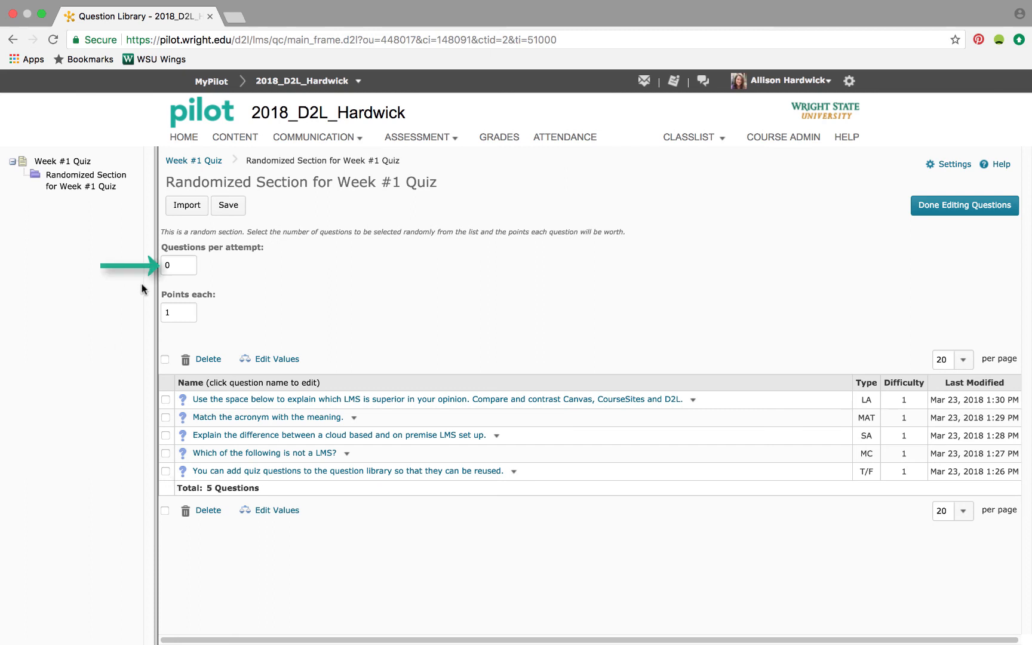
Set the randomized section's questions per attempt to 3 and finish editing questions
{"action": "left_click", "coordinate": [166, 267]}
{"action": "type", "text": "3"}
{"action": "left_click", "coordinate": [184, 309]}
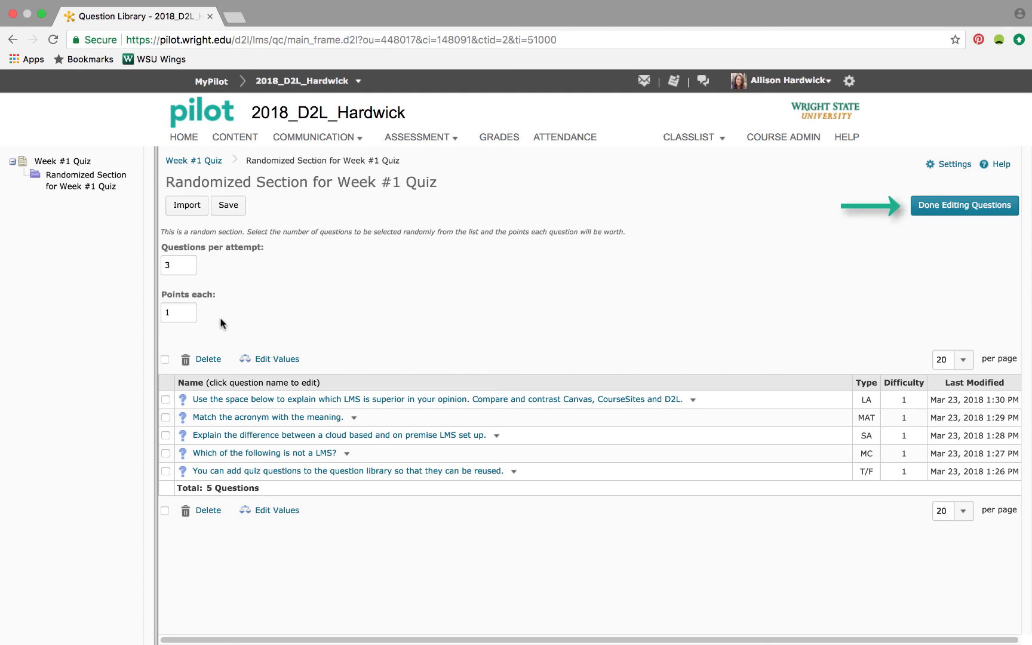
{"action": "left_click", "coordinate": [963, 209]}
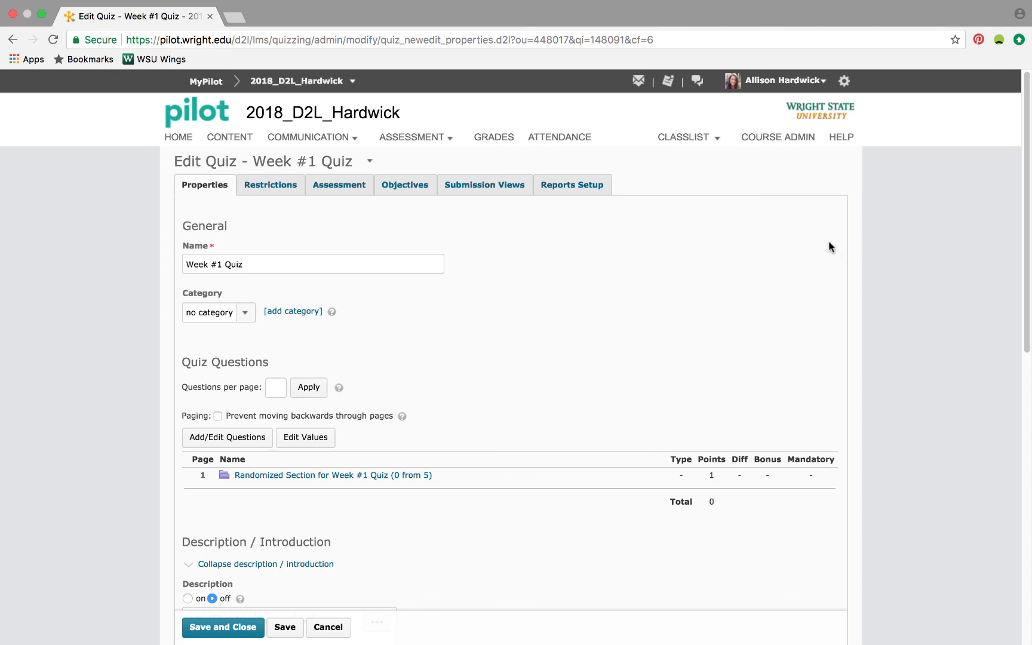
Set the quiz to 3 questions per page, apply the paging, and save and close the quiz
{"action": "left_click", "coordinate": [269, 389]}
{"action": "type", "text": "3"}
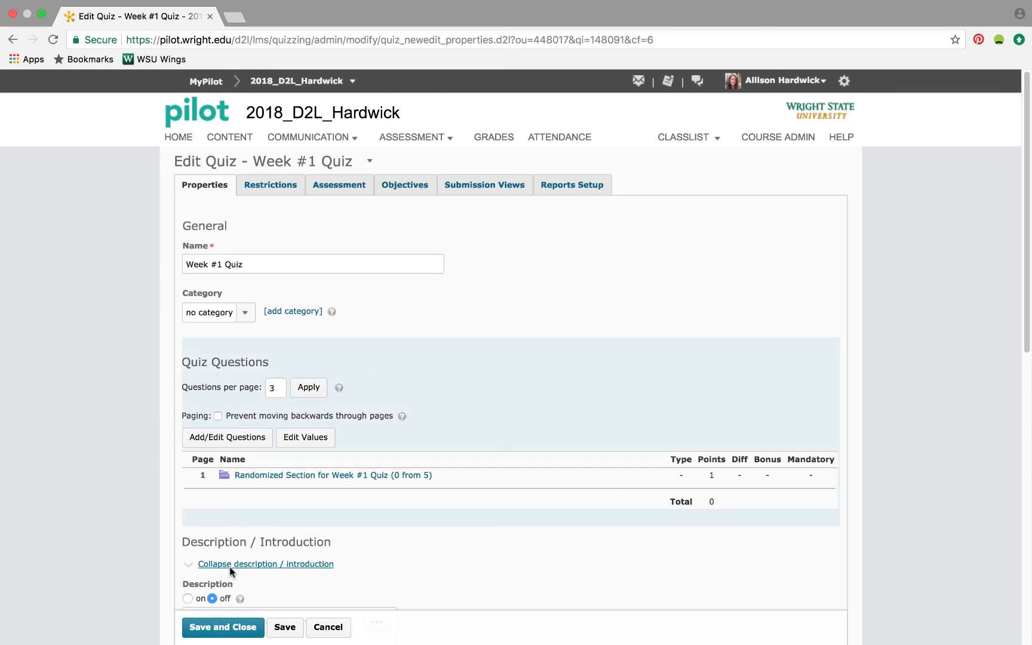
{"action": "left_click", "coordinate": [297, 391]}
{"action": "left_click", "coordinate": [220, 628]}
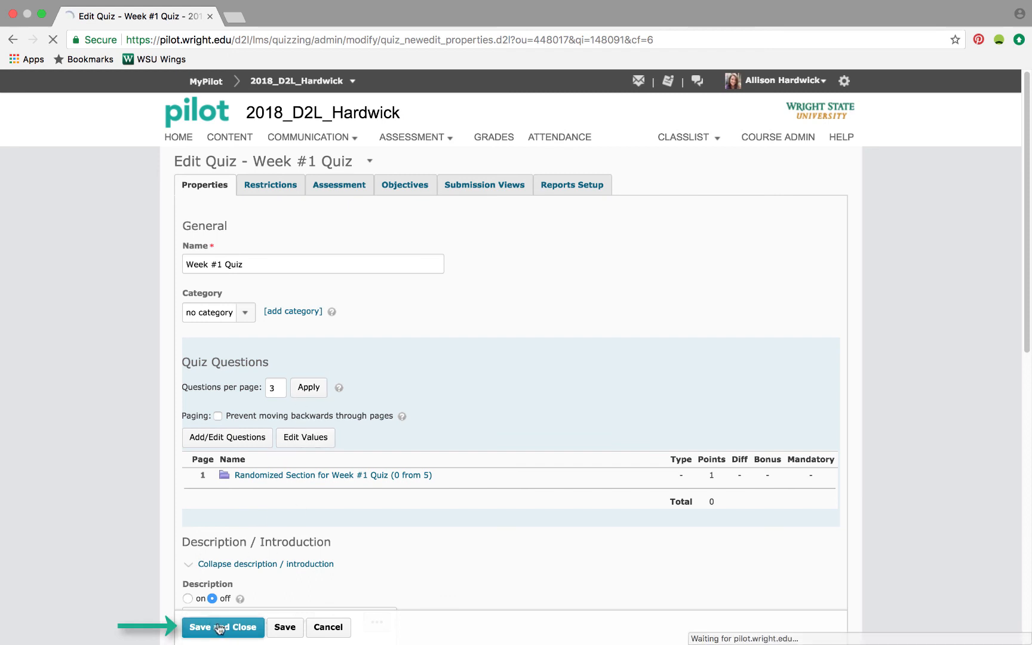